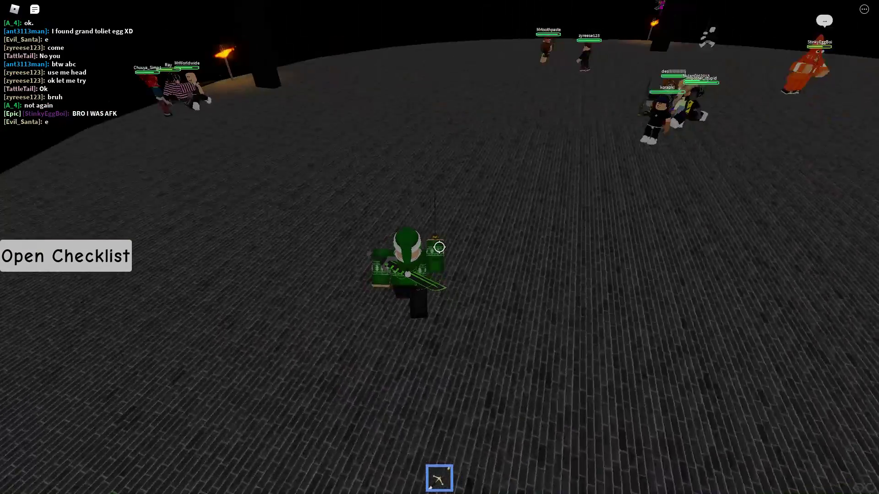
scroll(439, 247, down, 10)
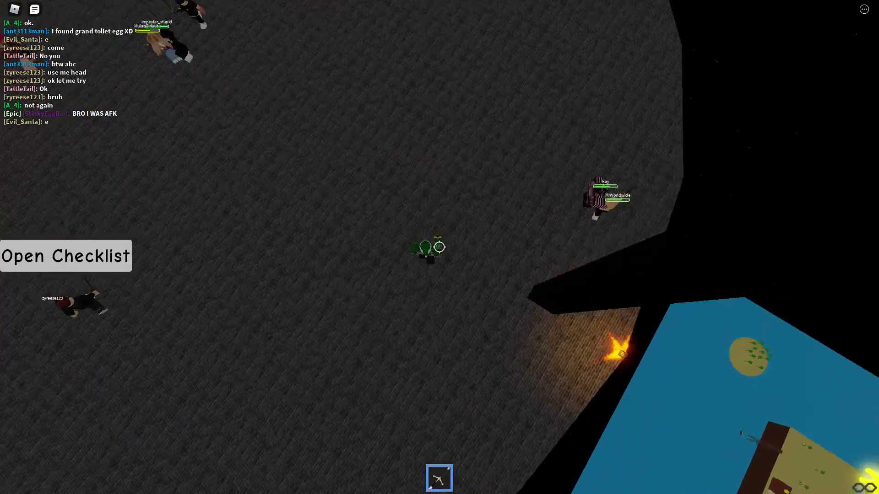
scroll(439, 248, up, 10)
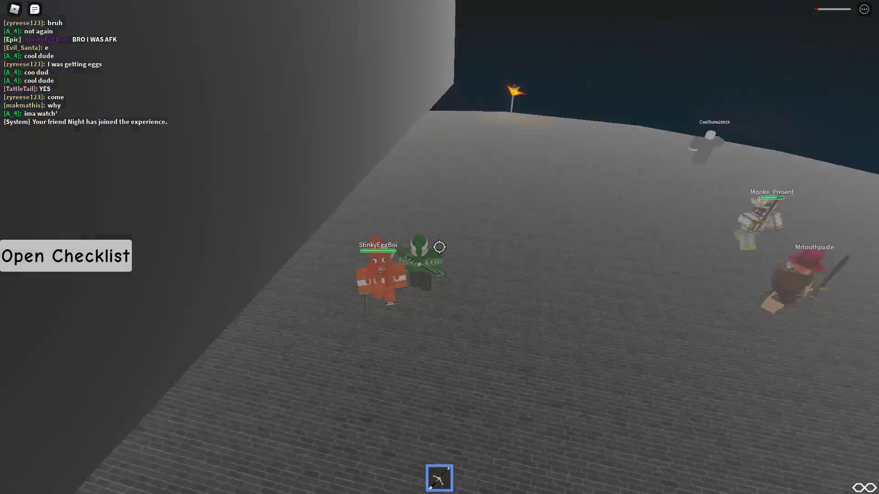
scroll(440, 248, up, 3)
scroll(440, 247, up, 2)
scroll(440, 247, down, 5)
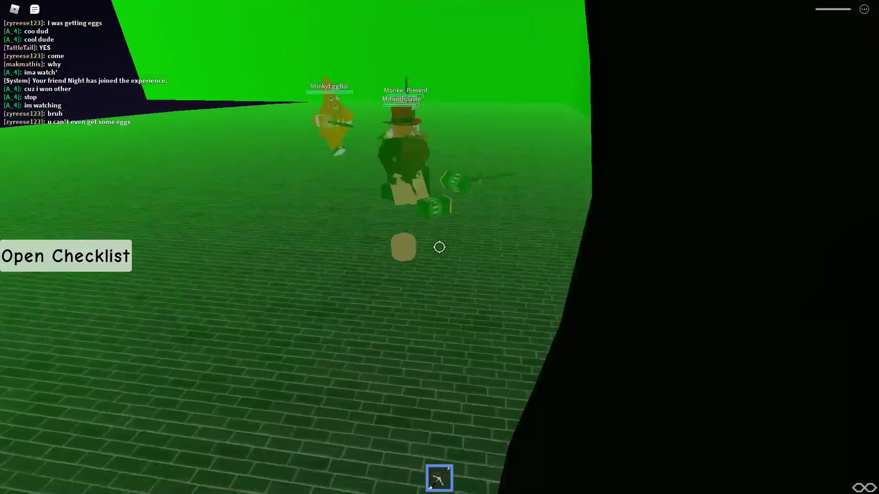
- Post 'NOOOOOOOOOOOOOO' in chat and walk up to the rules sign
key(slash)
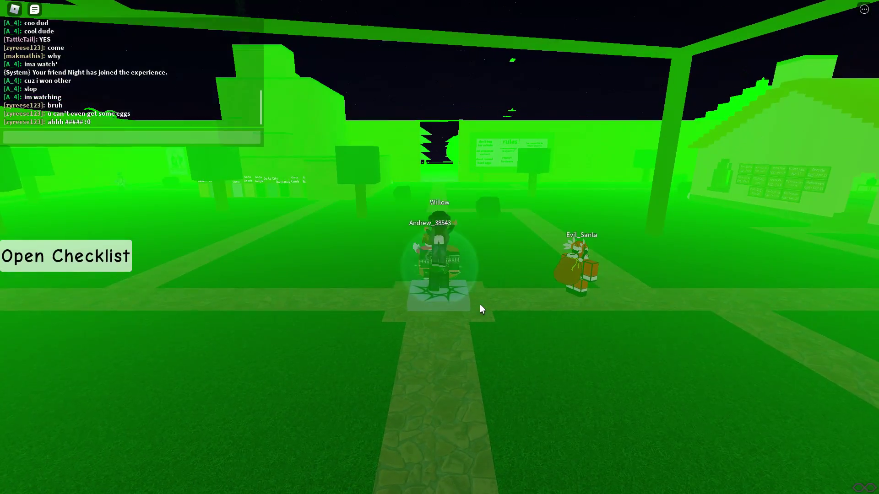
text(Noooooooooooooo)
key(Return)
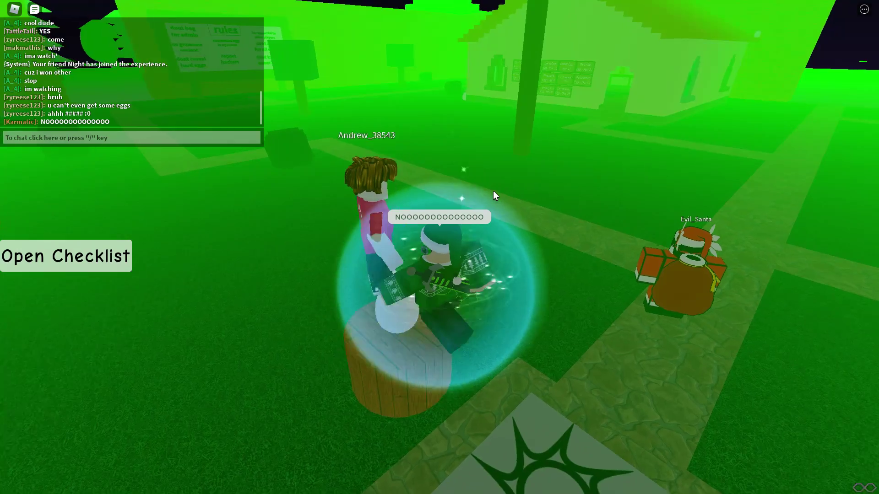
key(w)
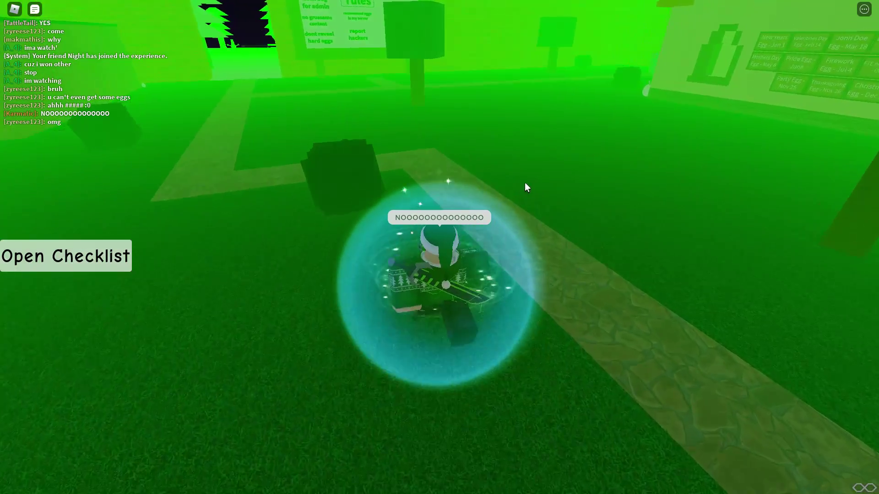
scroll(474, 165, down, 5)
key(w)
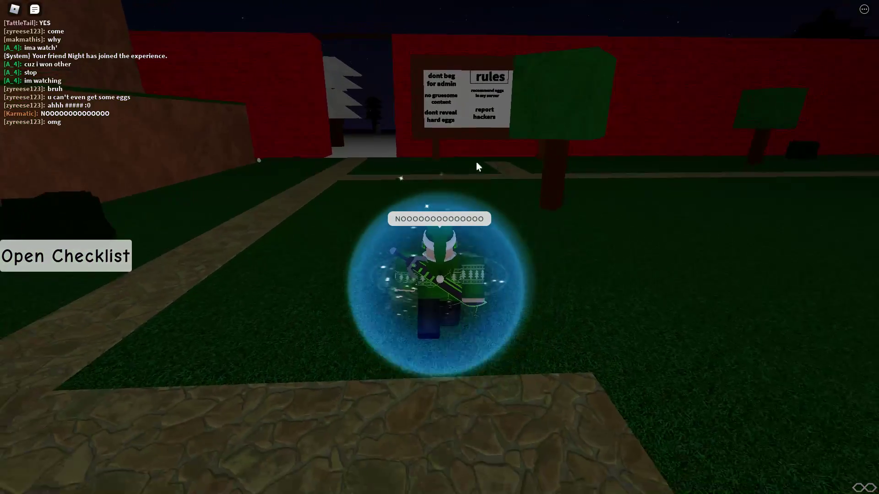
key(w)
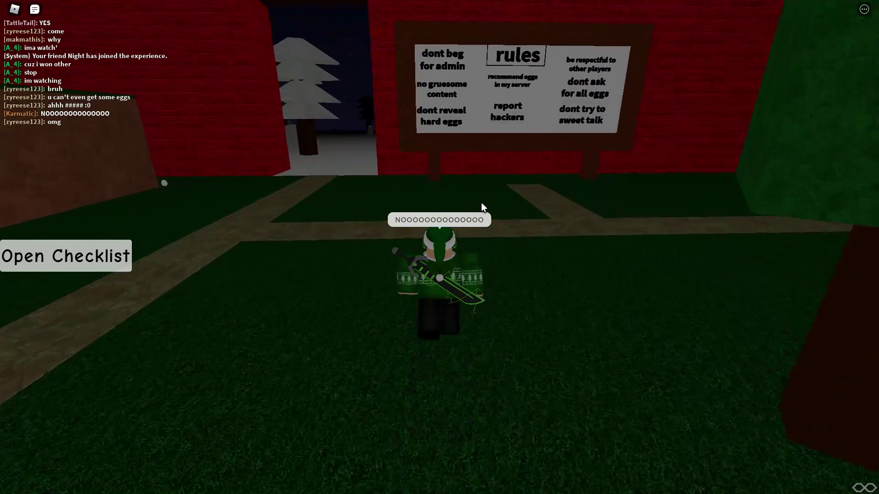
- Walk off the grass onto the snow and ask 'round 3?' in chat
key(a)
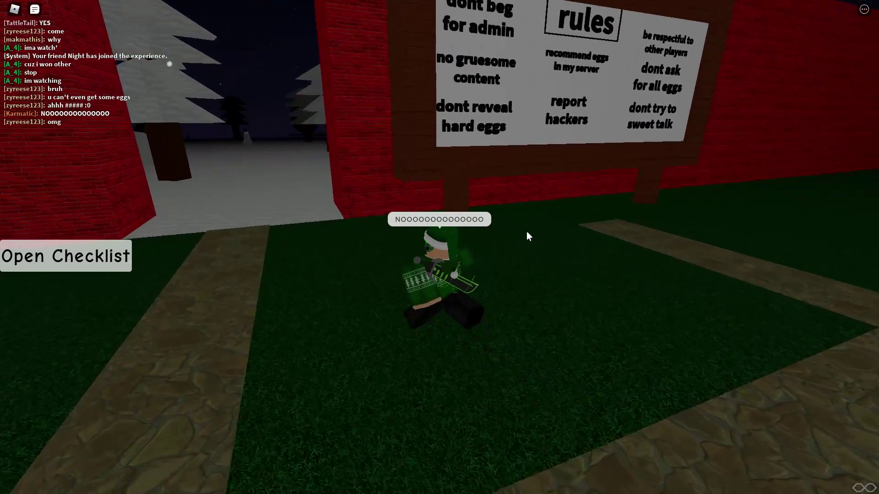
key(a)
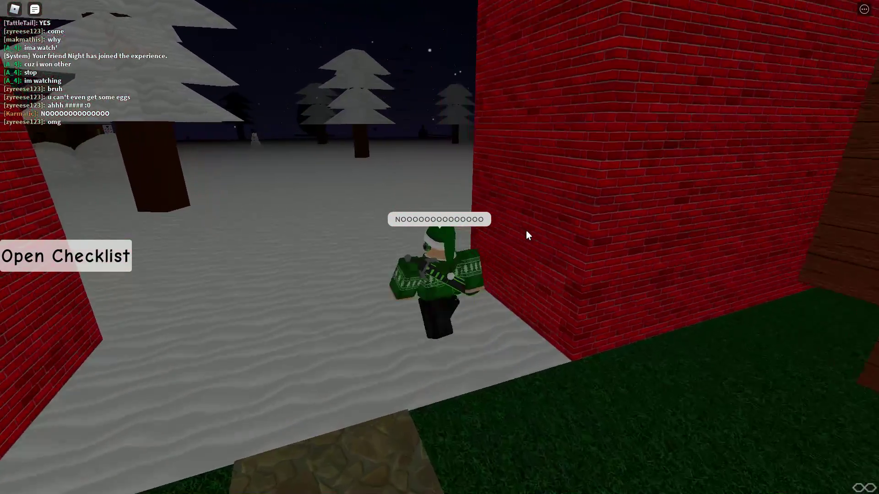
key(slash)
text(round 3?)
key(Return)
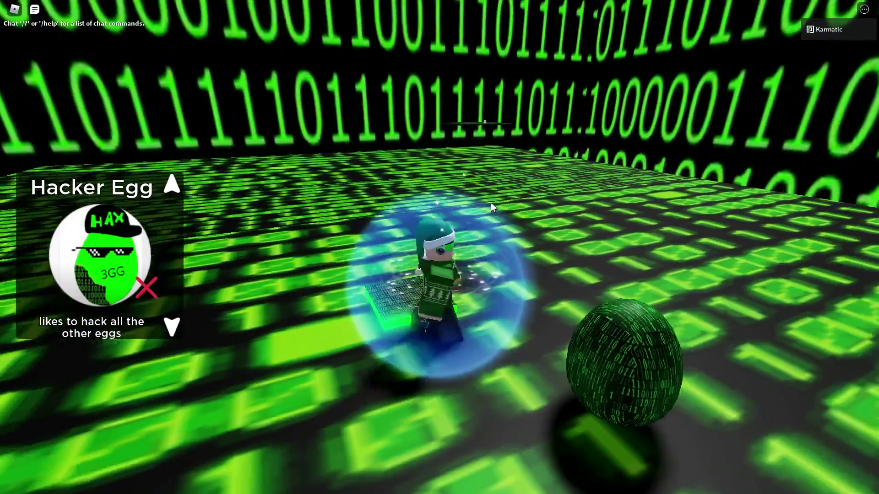
- Collect the Binary Egg, then browse the checklist's Binary and Technical Egg entries
key(d)
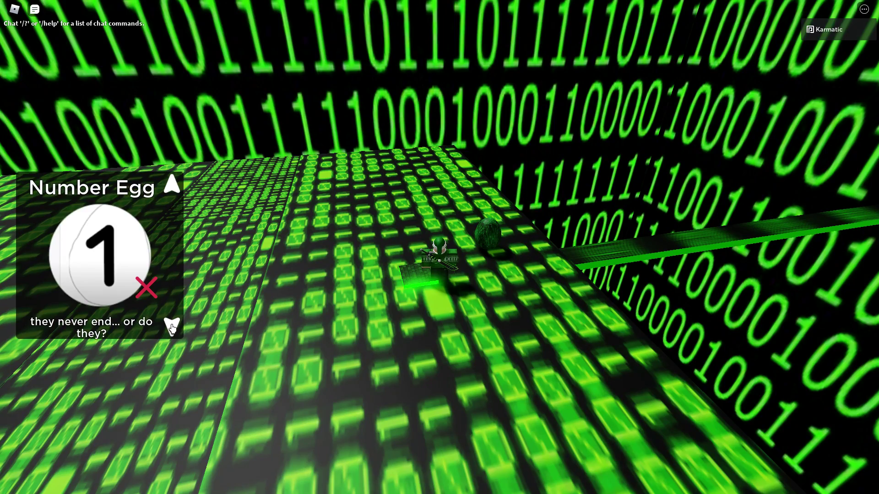
click(172, 327)
click(172, 327)
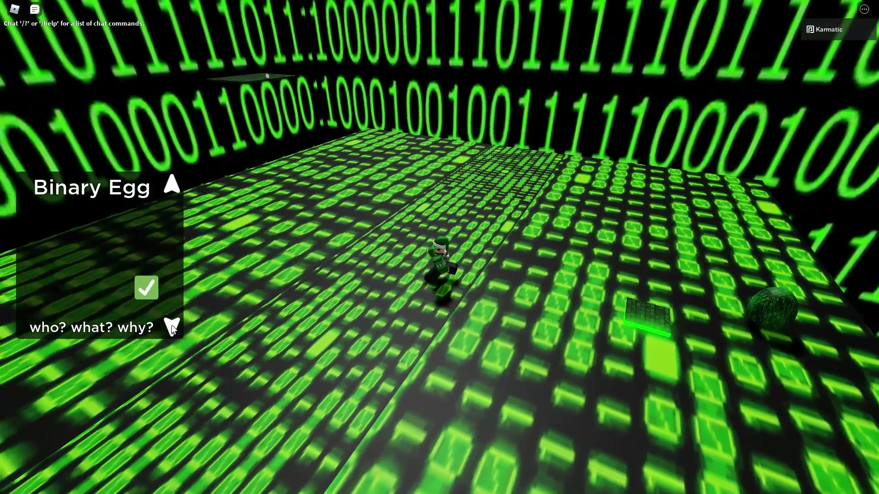
click(172, 327)
click(172, 327)
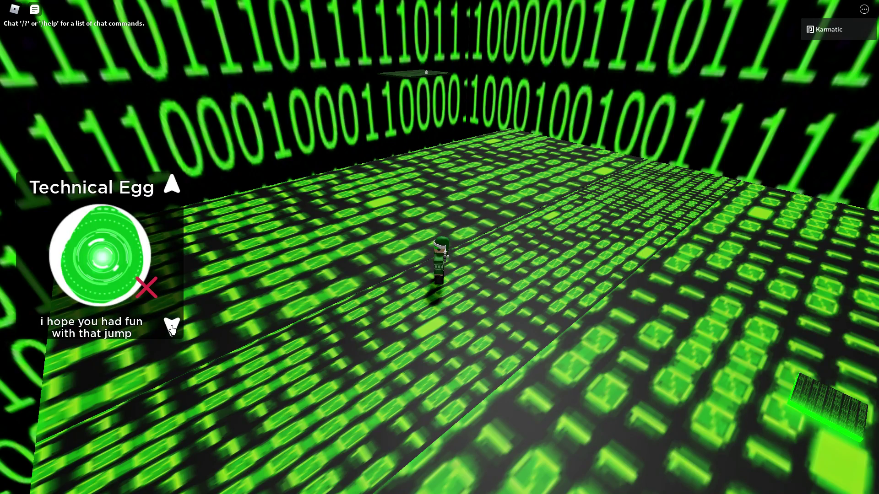
- Walk past the egg along the green strip toward the far wall
key(shift)
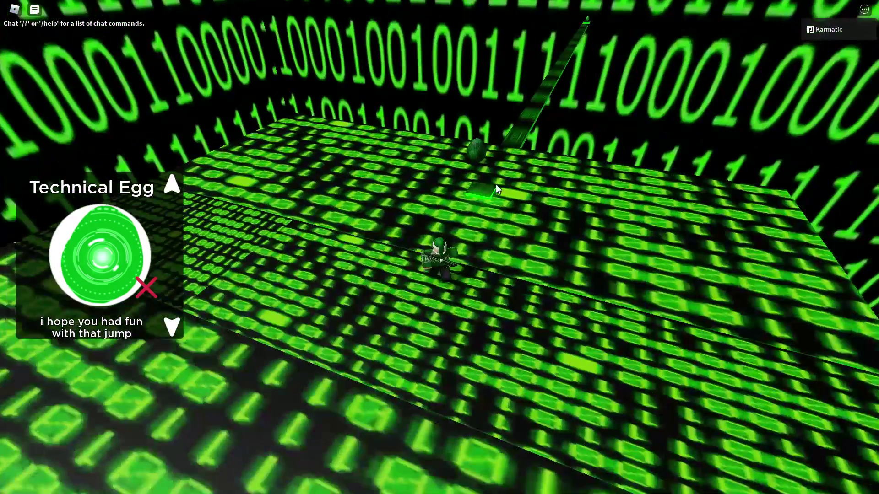
key(w)
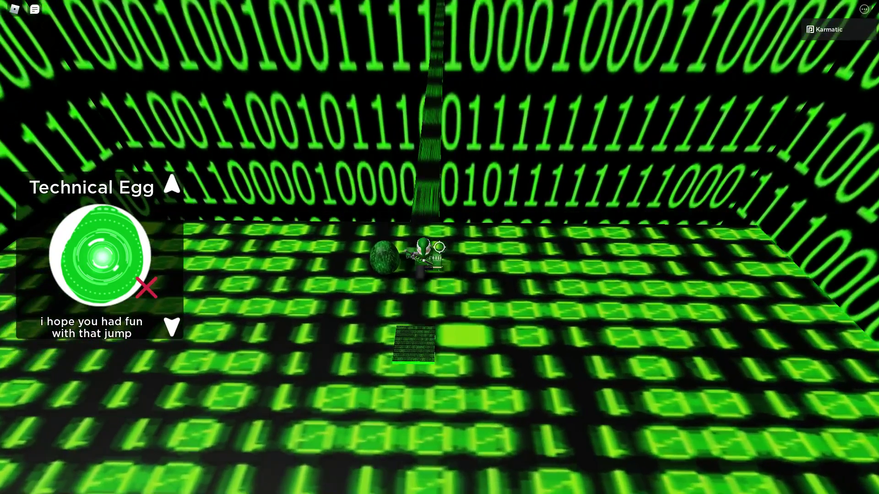
key(w)
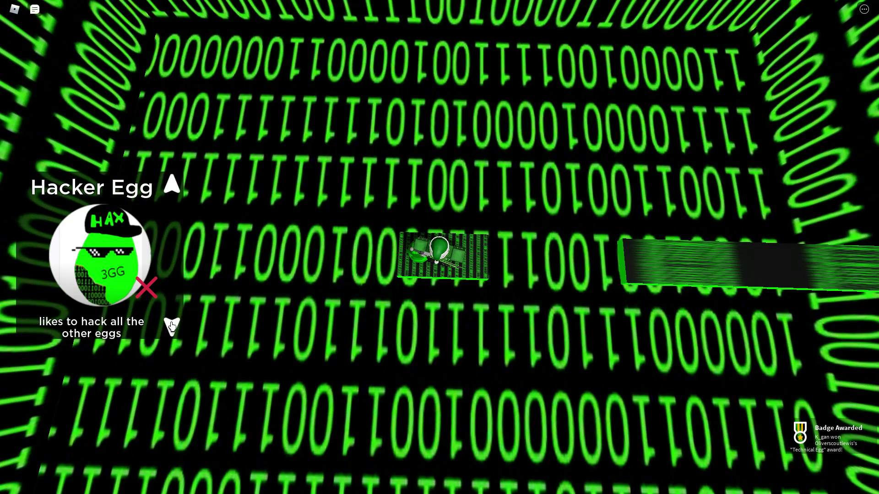
- Check the next checklist egg, then walk toward the red egg at the far wall
click(171, 326)
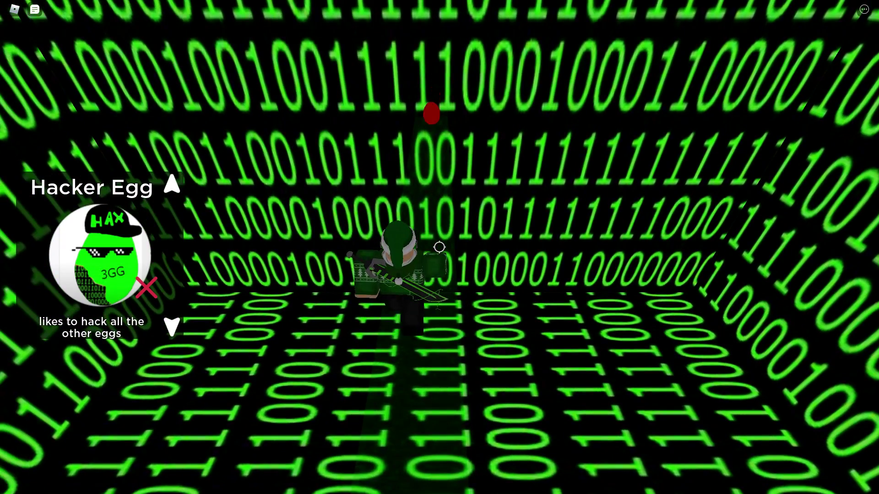
key(w)
key(Left)
key(Left)
key(Left)
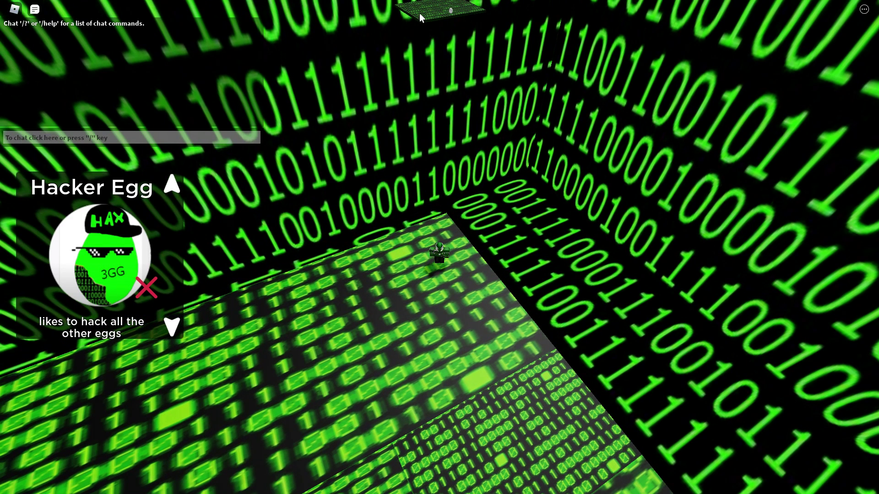
key(Escape)
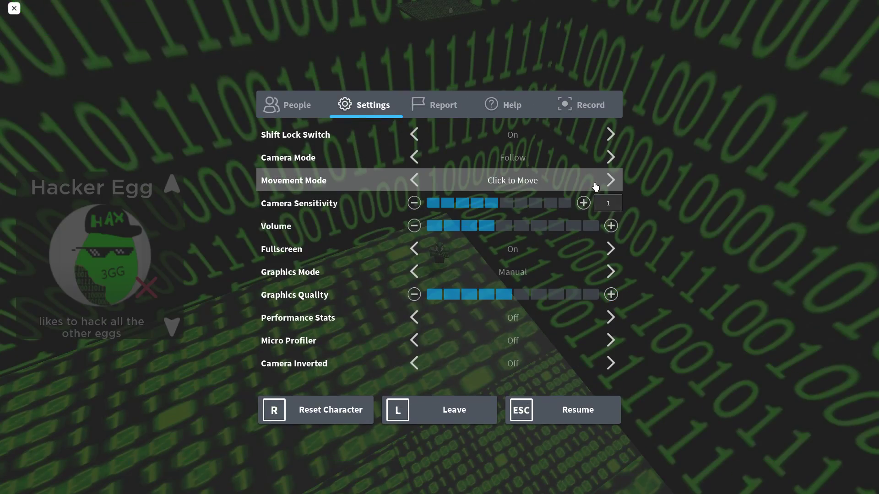
key(Escape)
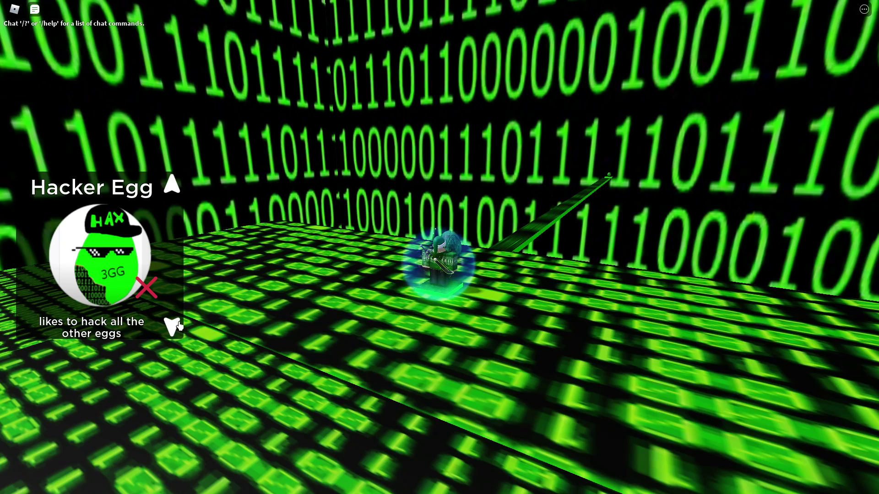
click(175, 325)
click(175, 326)
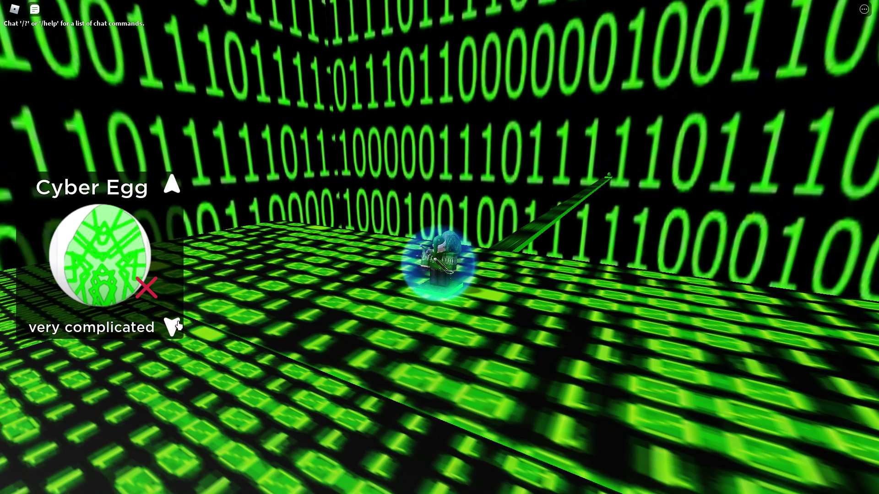
click(175, 326)
click(175, 325)
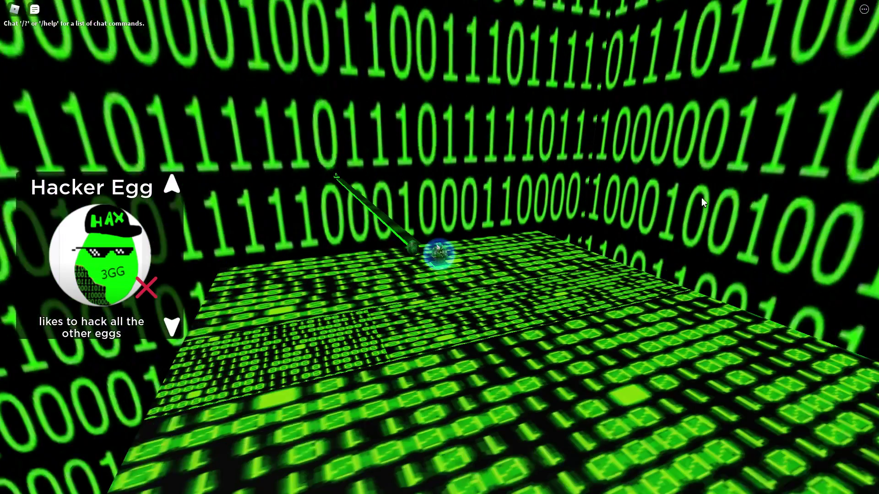